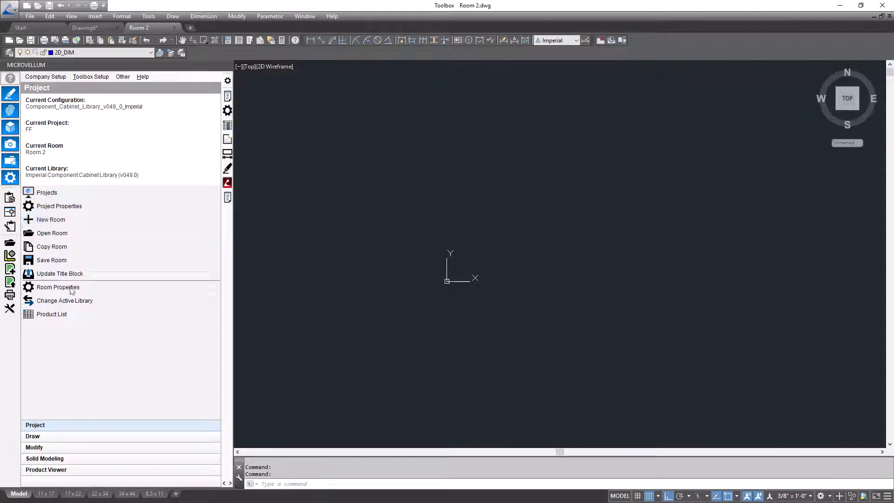
Place a 1 Door Base FF product from the Base Cabinets Face Frame category at point 0,0
click(52, 436)
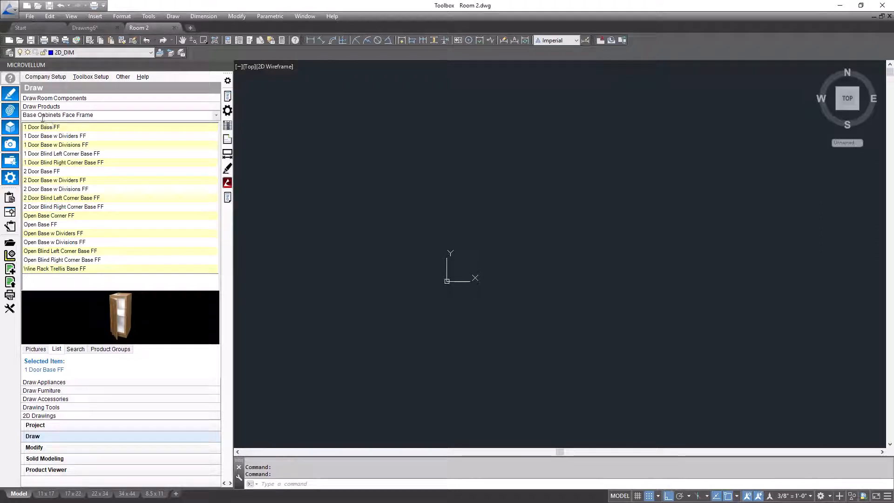
right_click(51, 130)
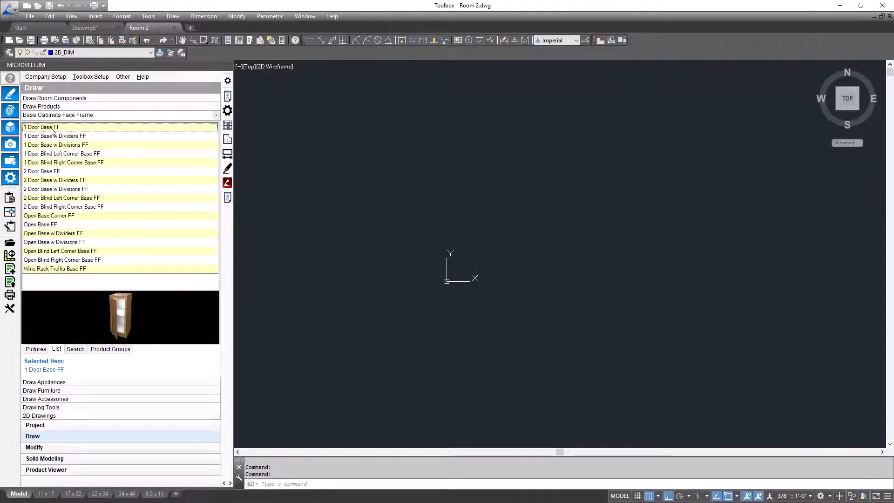
click(93, 179)
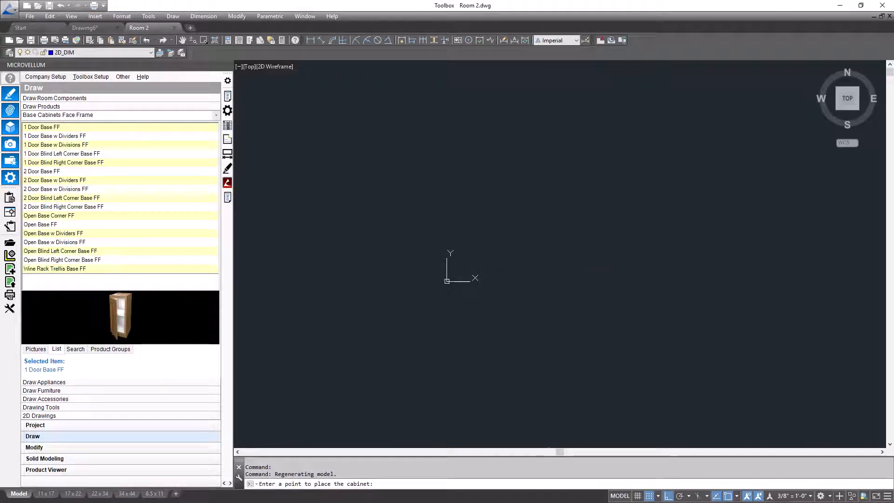
text(0,0)
key(Return)
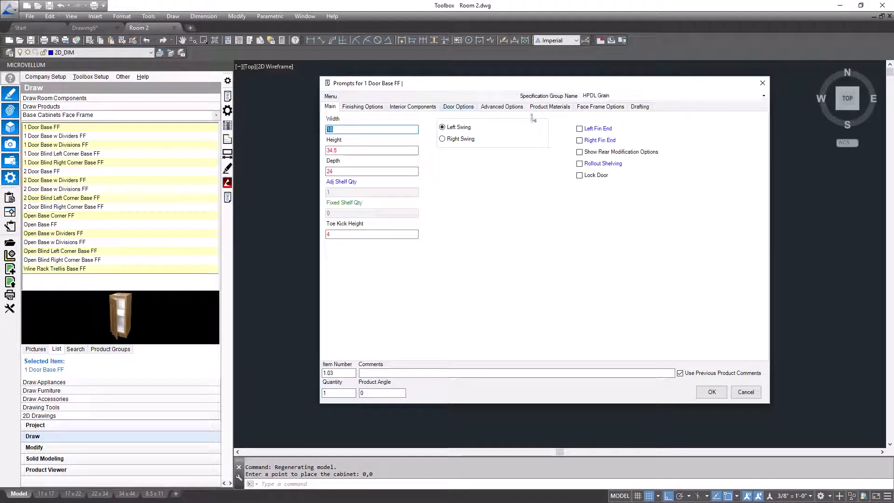
Set the cabinet's FF Bead Profile to Routed Bead and accept the product prompts
click(582, 107)
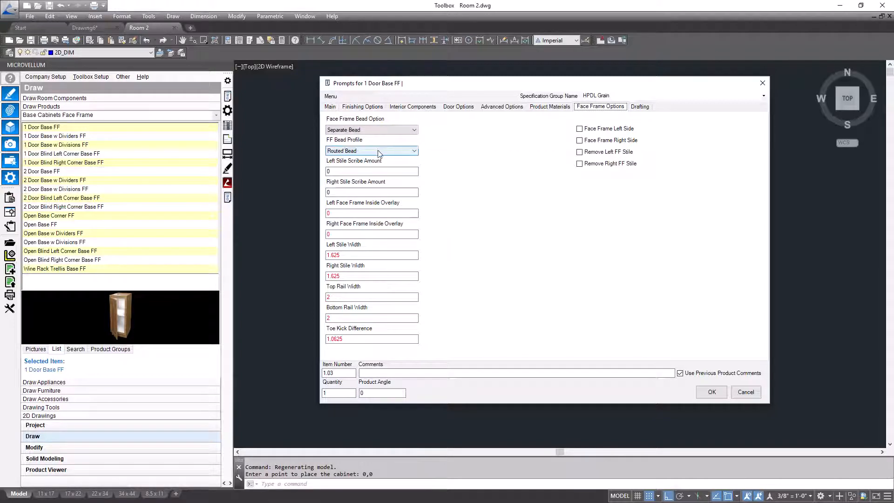
click(414, 151)
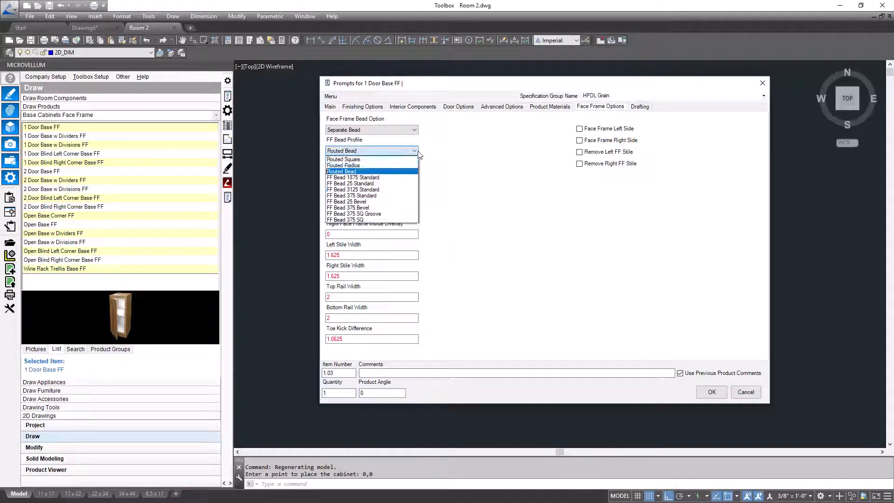
click(353, 171)
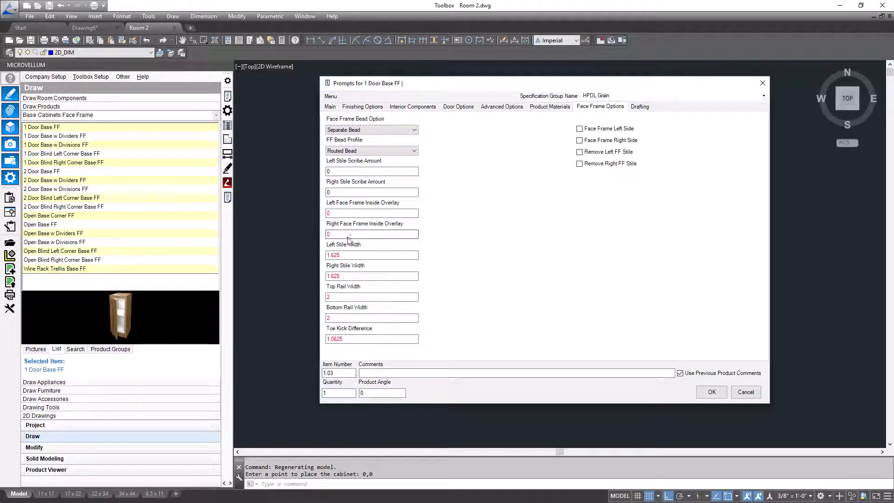
click(339, 214)
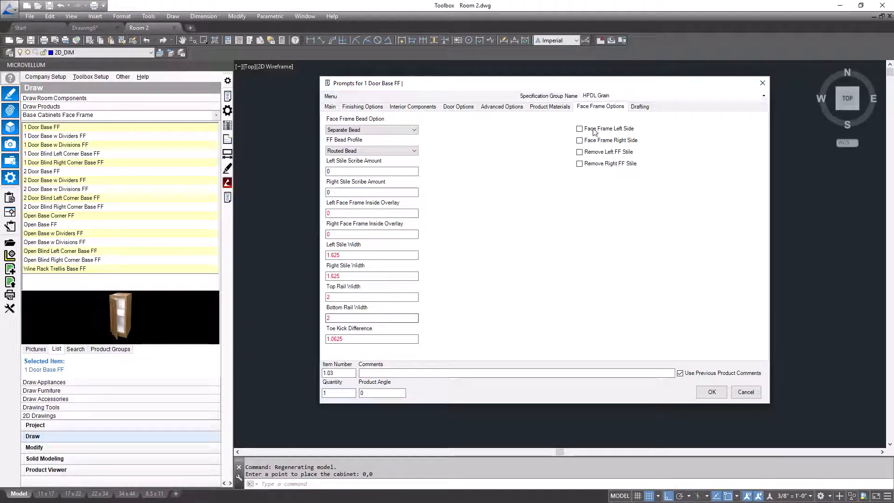
click(698, 392)
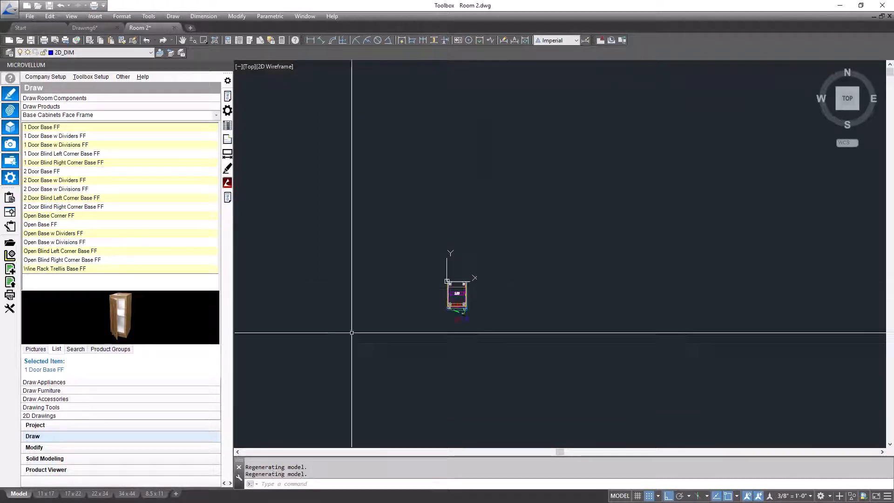
View the placed cabinet in 3D from the front-left and examine its door, face frame and bead
right_click(472, 315)
key(Escape)
key(Escape)
key(Escape)
text(lf)
key(Return)
scroll(471, 353, up, 10)
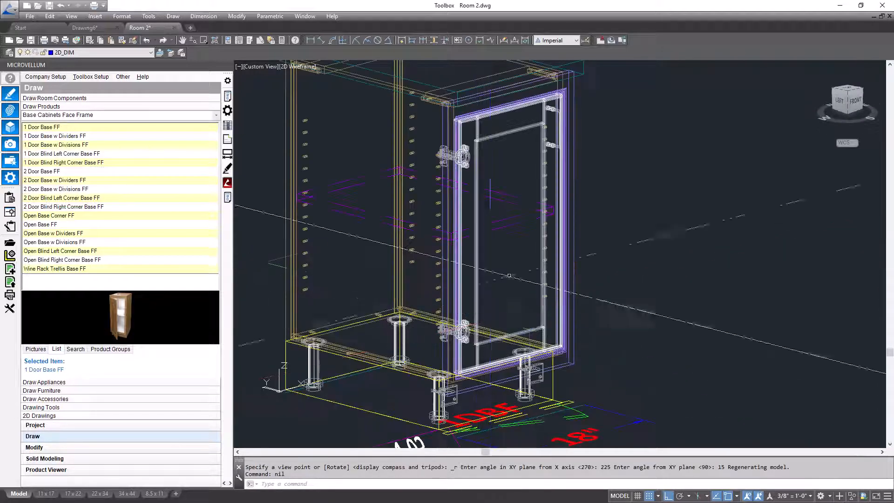
scroll(427, 170, down, 5)
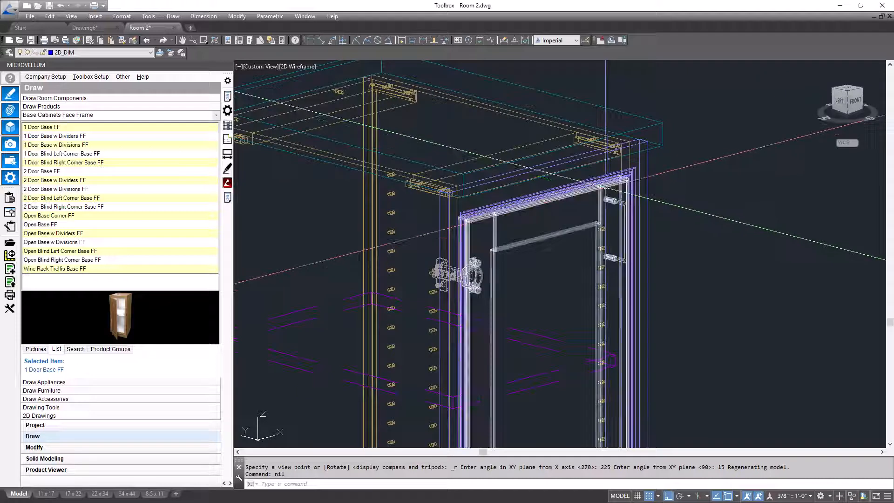
scroll(538, 289, down, 5)
middle_drag(539, 288, 499, 249)
key(Escape)
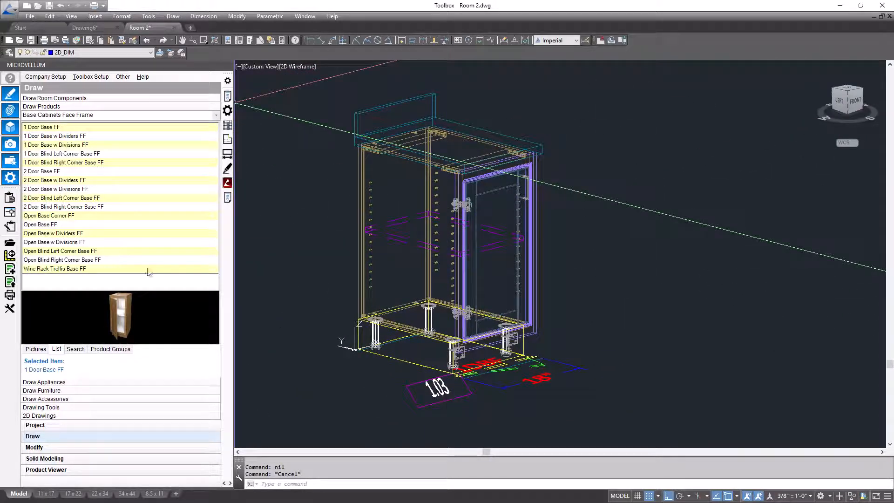
Draw the cabinet's front face frame part in 2D
click(52, 419)
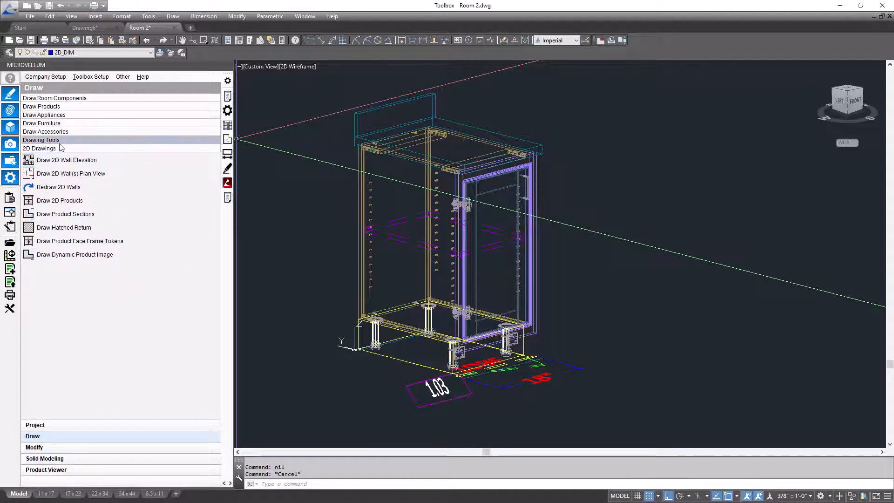
click(42, 446)
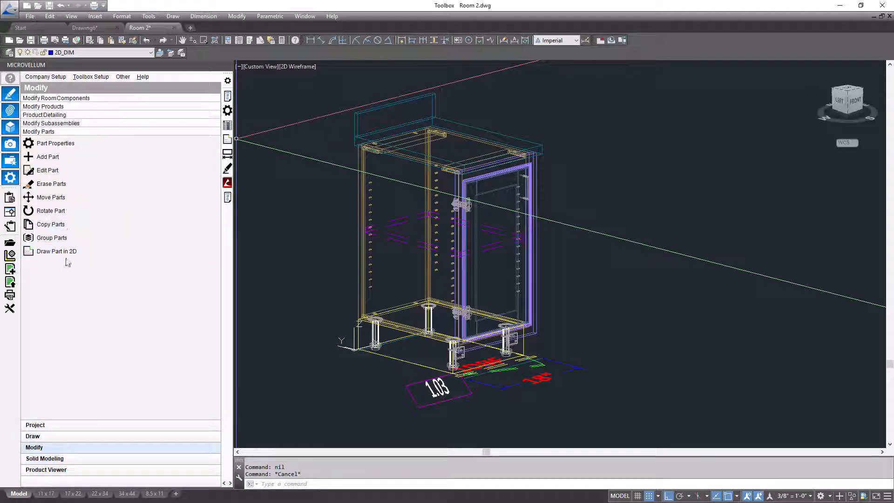
click(68, 255)
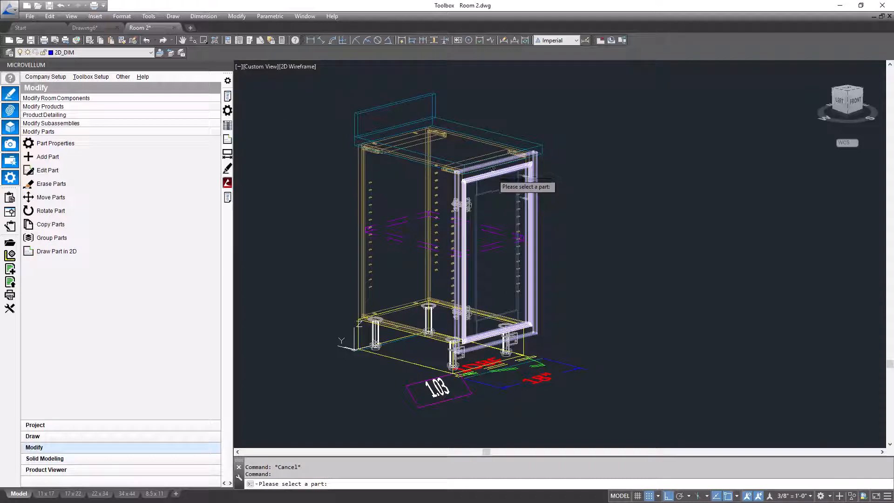
click(493, 173)
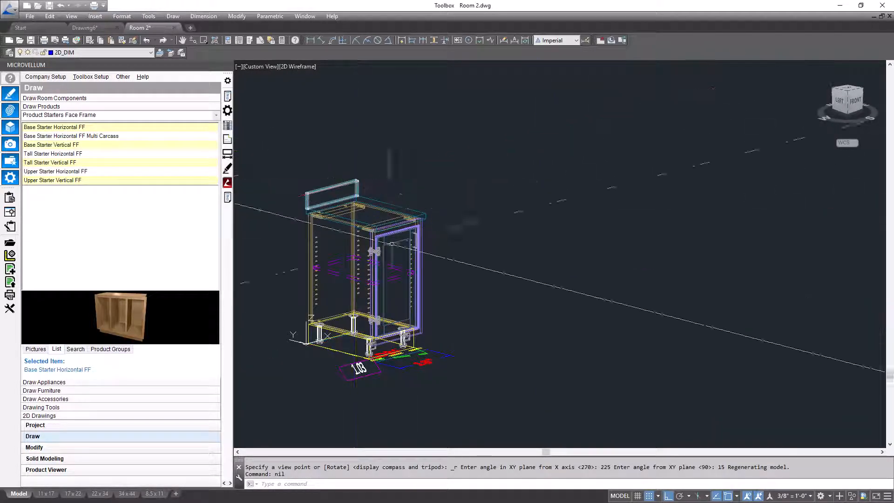
Start placing a Base Starter Horizontal FF Multi Carcass product at a selected point
click(68, 128)
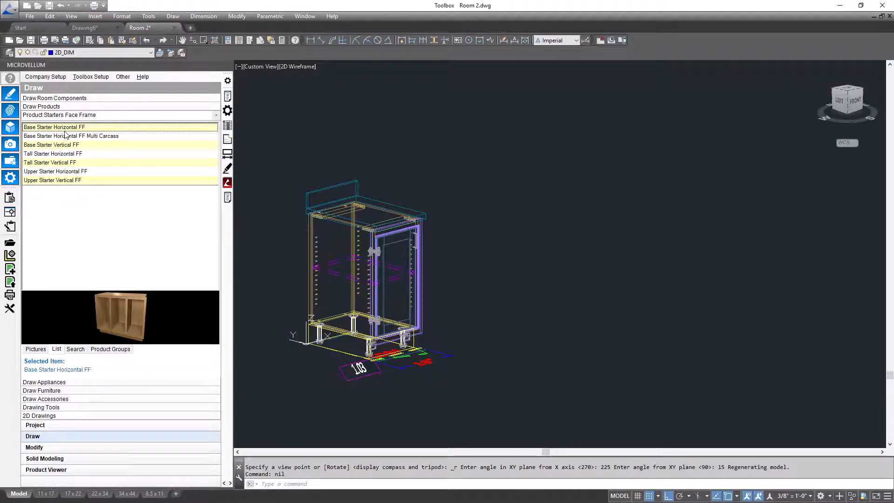
click(95, 136)
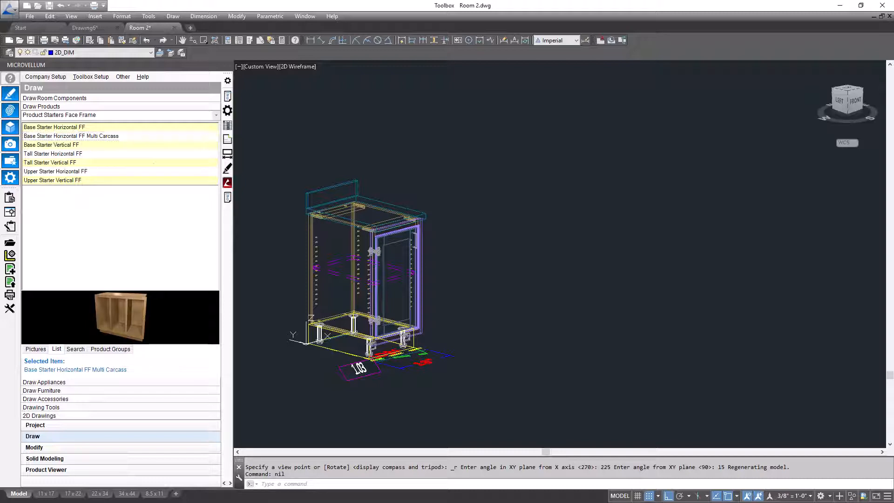
right_click(128, 136)
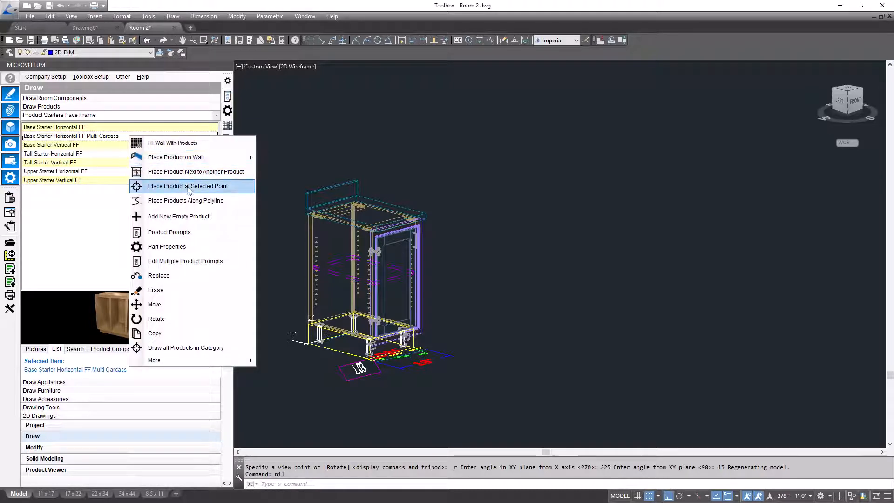
click(189, 186)
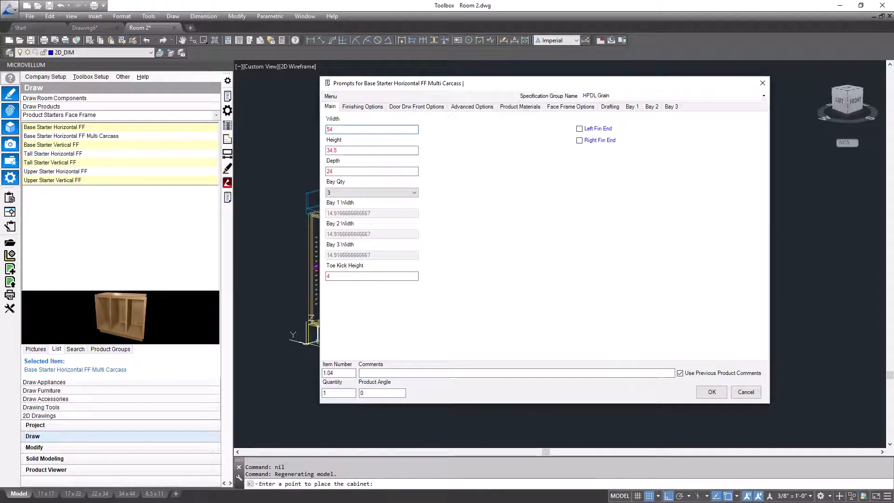
Set the multi-carcass cabinet's width to 108 and its bay quantity to 4
drag(542, 84, 514, 83)
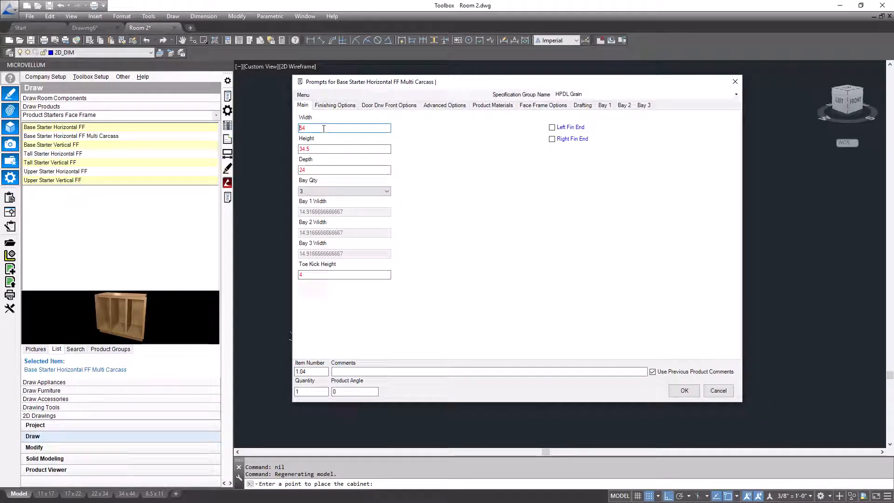
text(8)
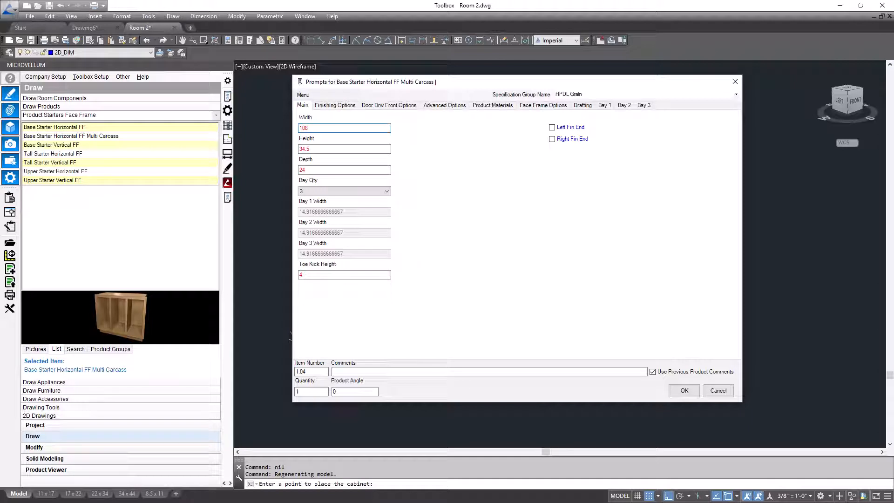
click(366, 191)
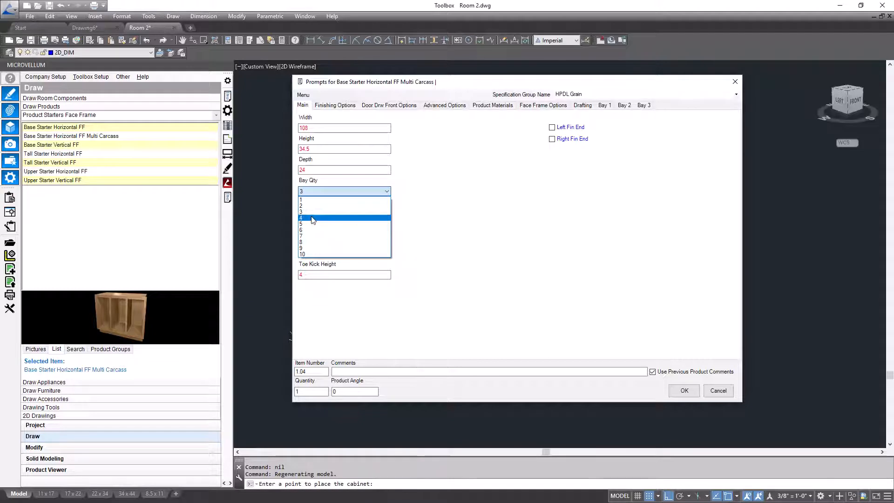
click(312, 217)
right_click(457, 220)
click(496, 153)
Set the Bay 1 option to 3 Drawer 1 Rail
click(604, 105)
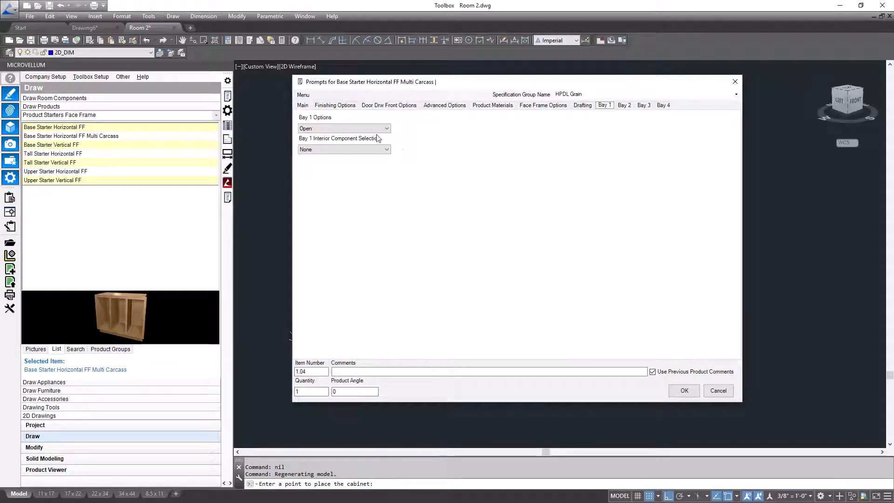
click(360, 129)
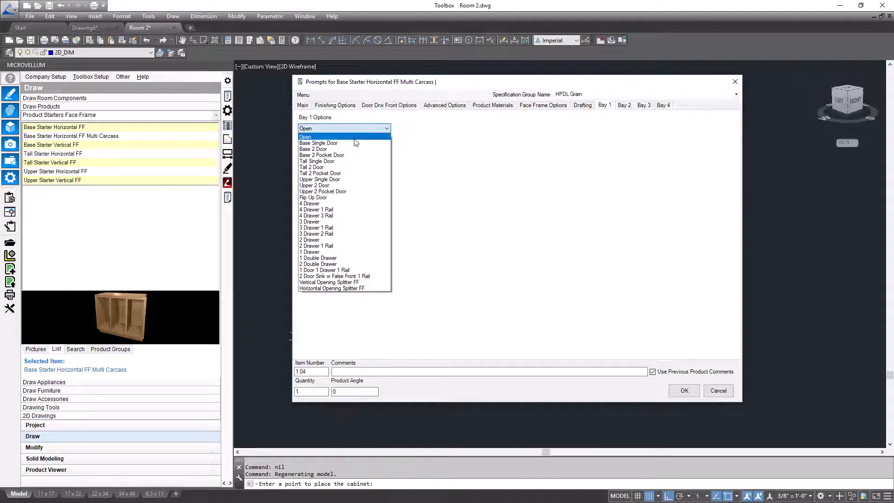
click(324, 229)
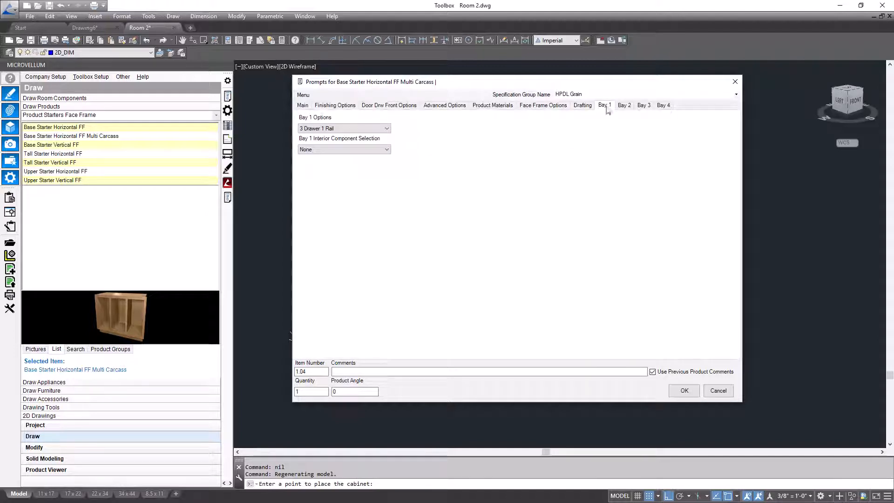
Configure Bay 2 as Base Single Door with Adjustable and Fixed Shelves as its interior component
click(335, 129)
click(336, 144)
click(356, 149)
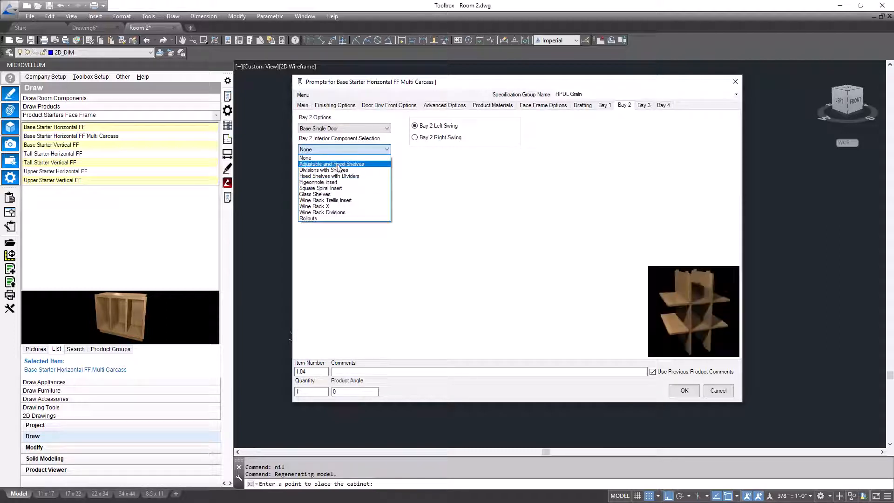
click(336, 164)
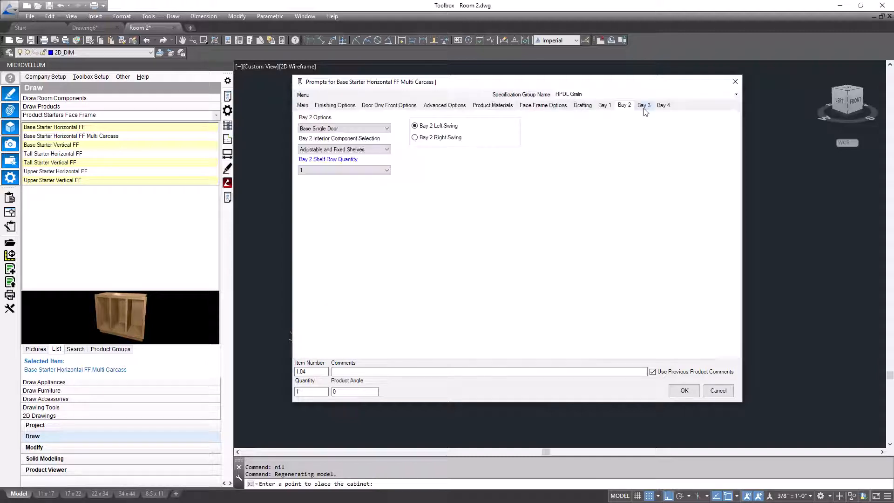
Configure Bay 3 as 2 Door Sink w False Front 1 Rail with shelves as its interior component
click(643, 105)
click(385, 129)
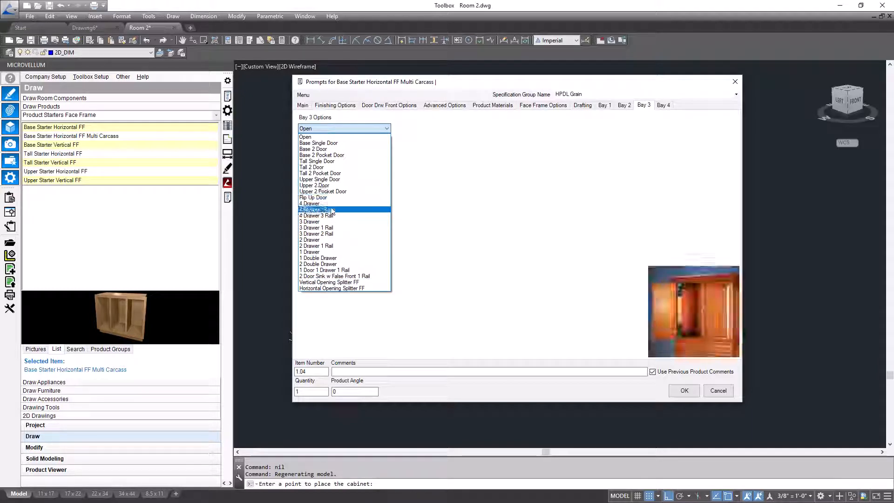
click(328, 276)
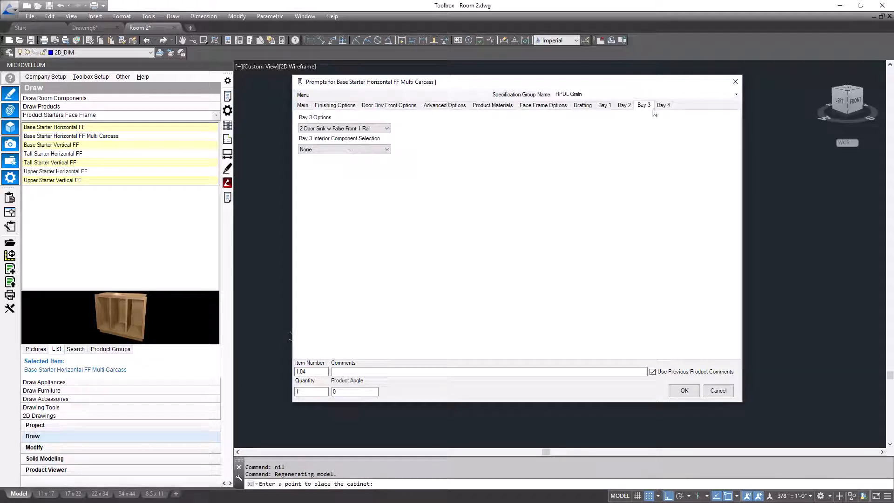
click(347, 151)
click(331, 168)
Set the Bay 4 option to 4 Drawer 3 Rail and accept the prompts to draw the cabinet
click(663, 105)
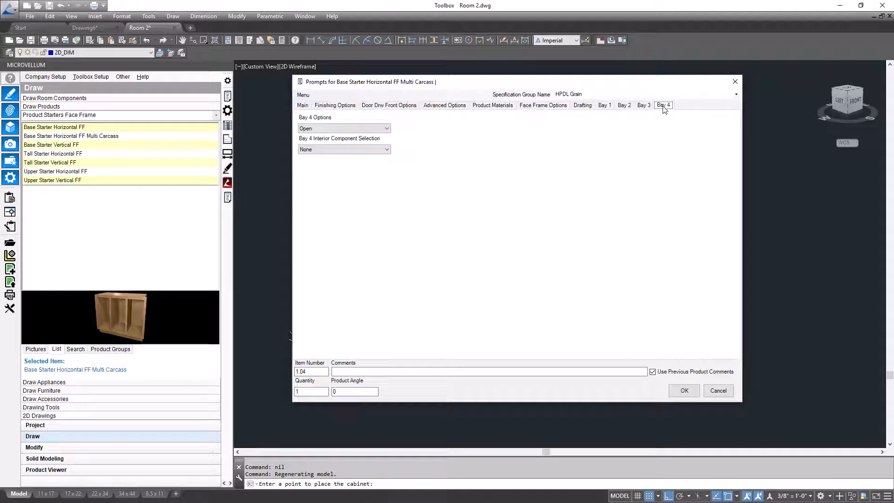
click(342, 129)
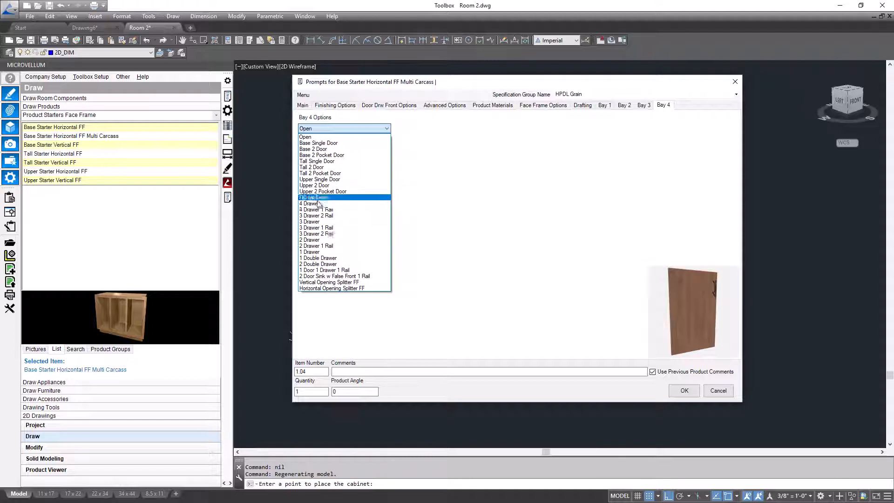
click(326, 216)
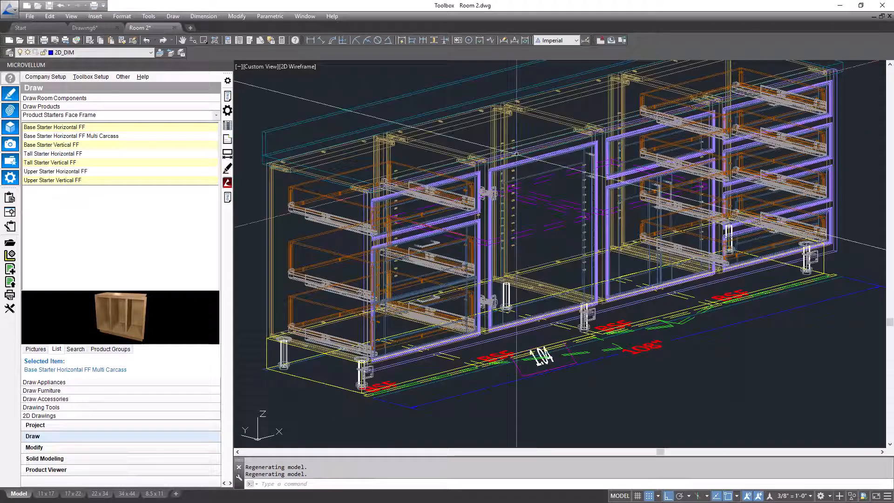
Examine the face frame beads around the door and drawer openings of the four-bay cabinet up close
scroll(708, 170, down, 1)
scroll(709, 170, up, 6)
scroll(684, 193, up, 3)
scroll(680, 167, down, 4)
middle_drag(553, 278, 584, 136)
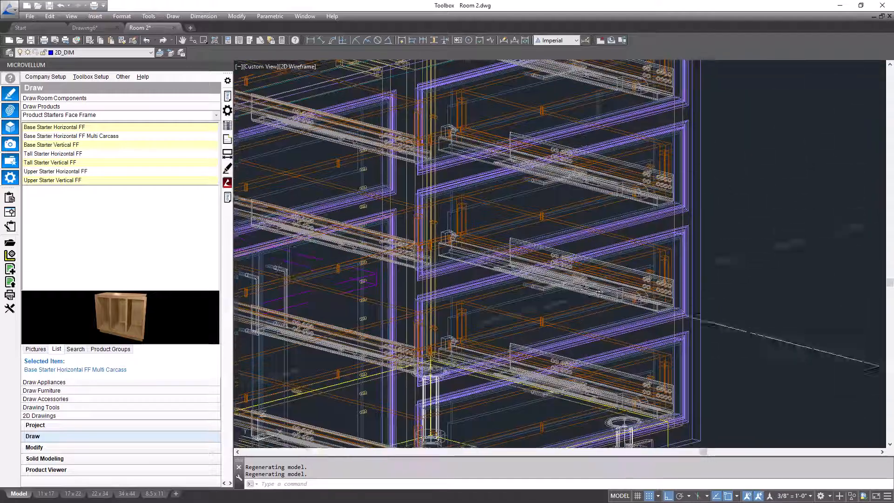
middle_drag(525, 270, 583, 153)
middle_drag(476, 145, 524, 196)
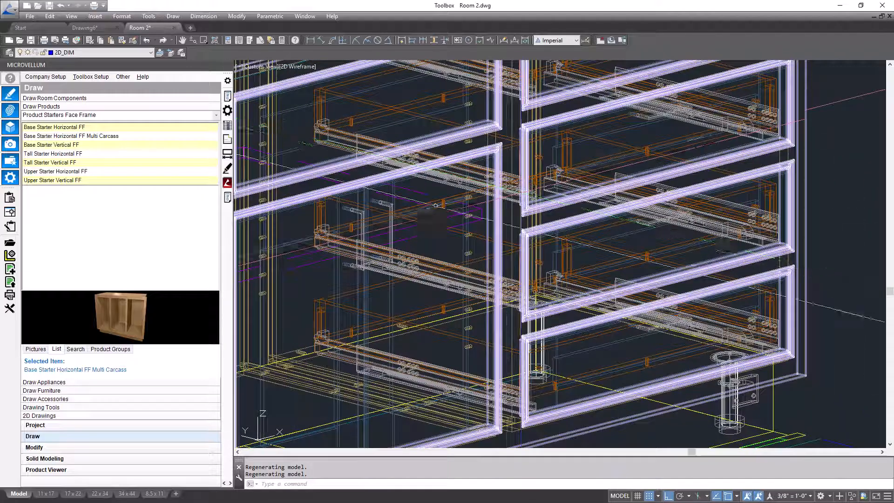
Reopen the four-bay cabinet's prompts and calculate bay widths of 30, 18 and 30 with Bay 4 set to Equal, then redraw it
scroll(435, 205, down, 2)
middle_drag(436, 205, 612, 179)
middle_drag(387, 237, 567, 212)
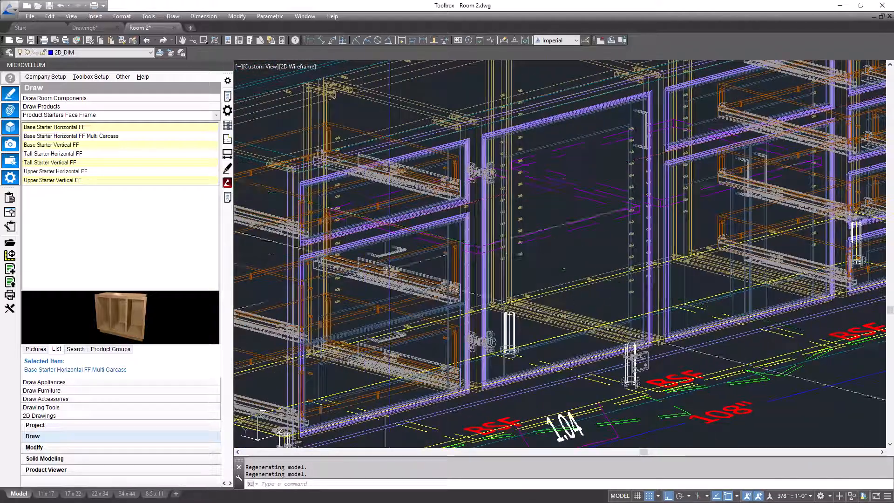
scroll(660, 208, down, 4)
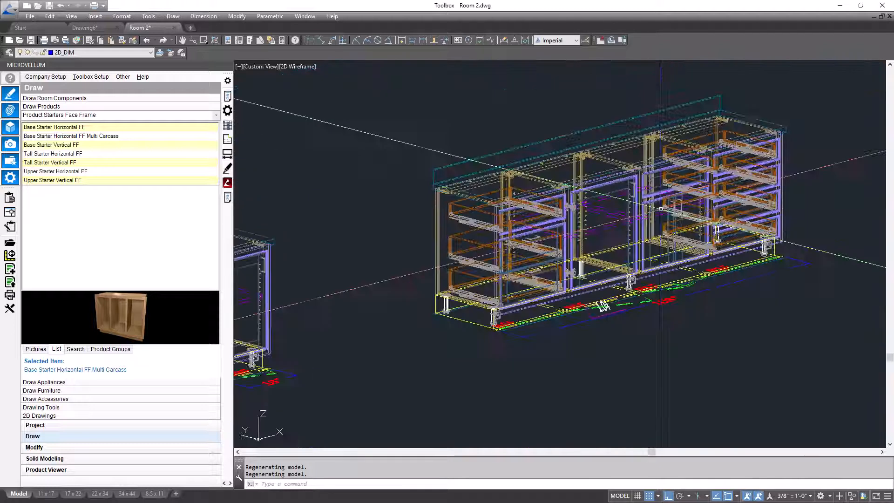
middle_drag(661, 209, 569, 240)
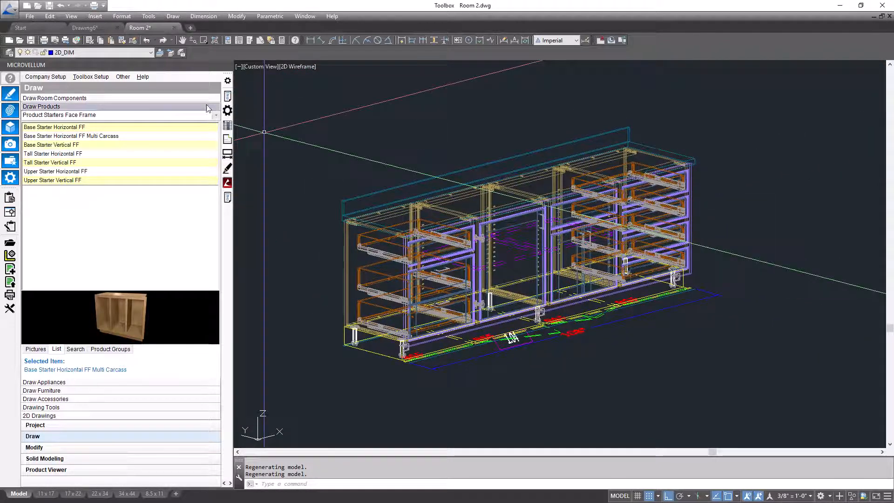
click(227, 110)
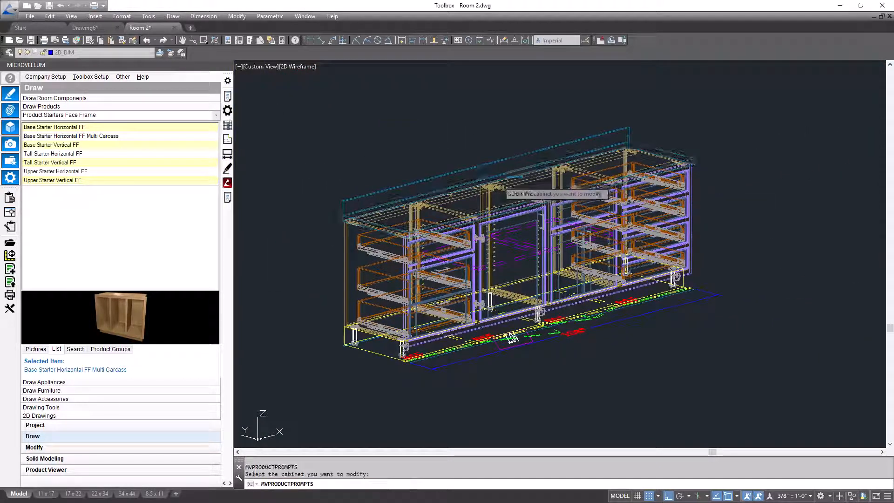
click(498, 183)
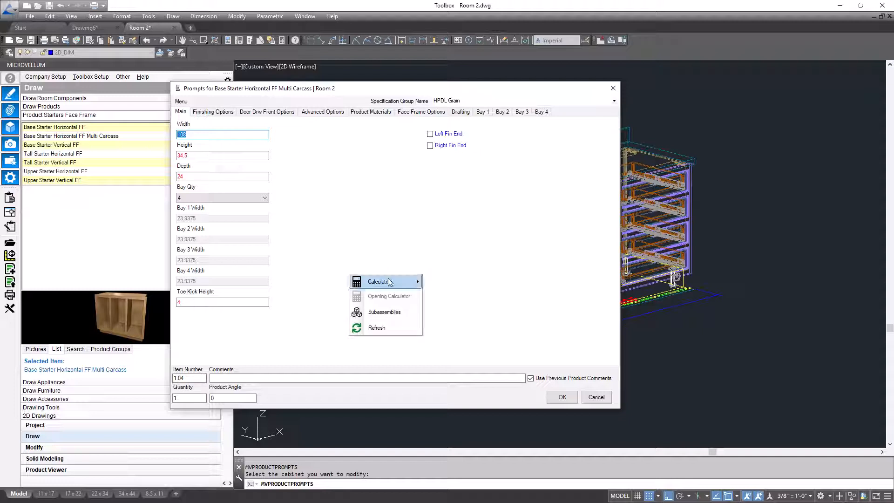
click(456, 286)
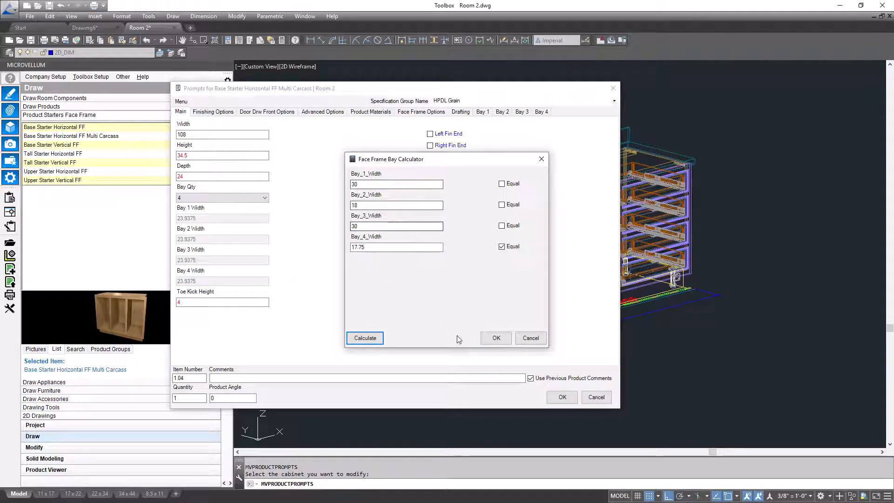
click(496, 342)
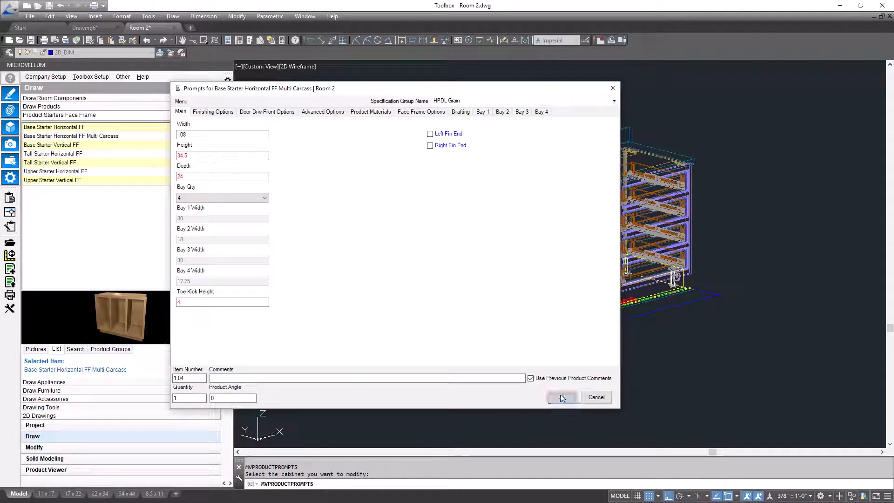
click(562, 397)
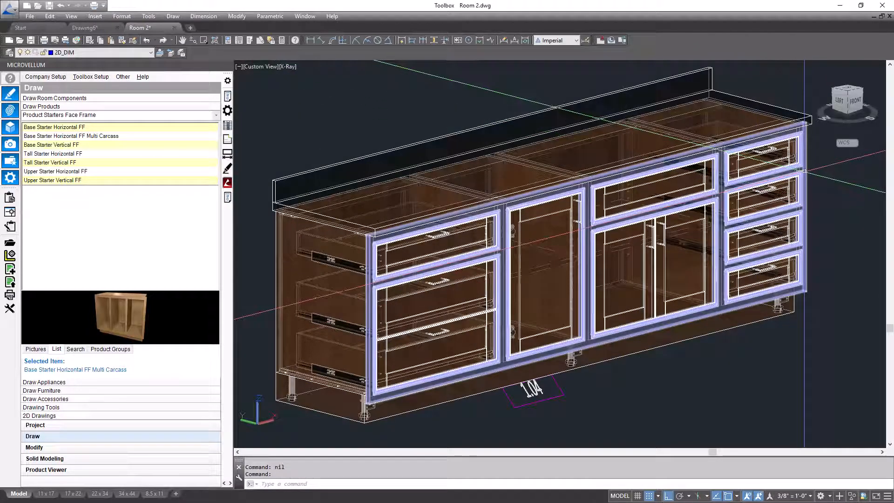
Select the face frame of the resized four-bay cabinet and inspect it across all bays
click(805, 171)
shift+middle_drag(726, 271, 697, 259)
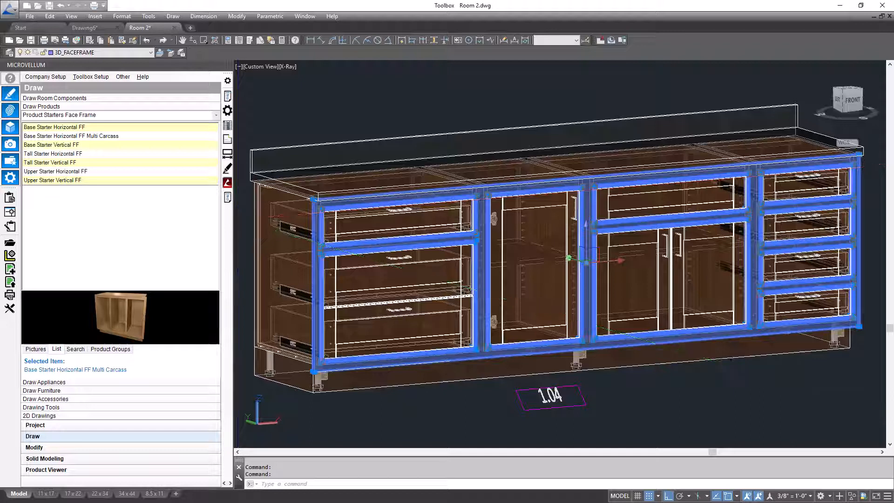
scroll(538, 200, down, 5)
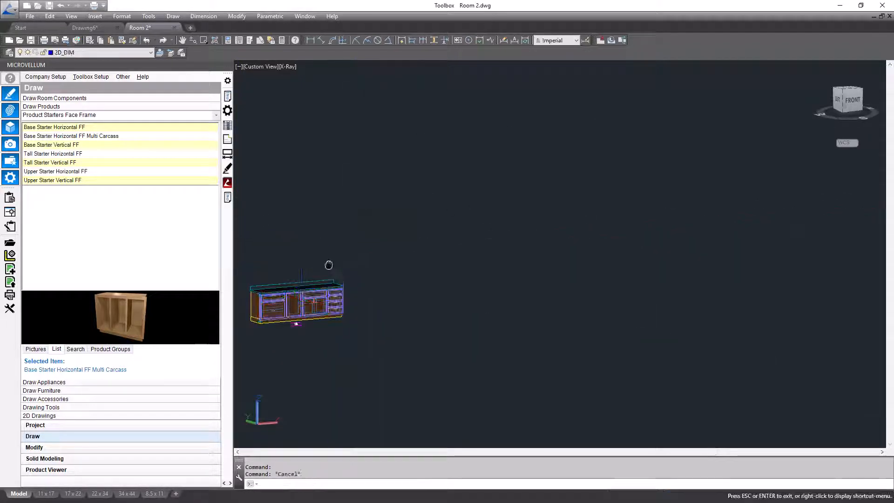
Process a work order containing the one-door base and the four-bay multi-carcass cabinet from Room 2
middle_drag(329, 264, 557, 204)
scroll(512, 232, up, 4)
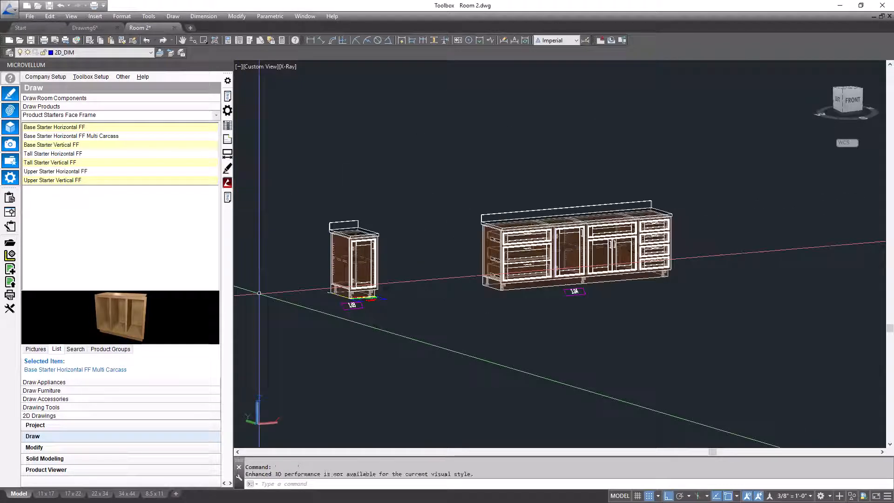
click(10, 212)
click(372, 246)
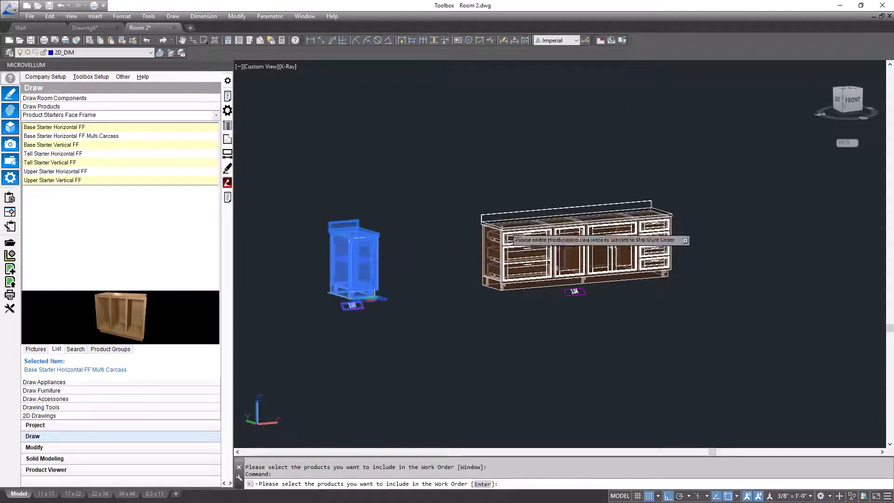
click(511, 238)
right_click(523, 255)
click(535, 261)
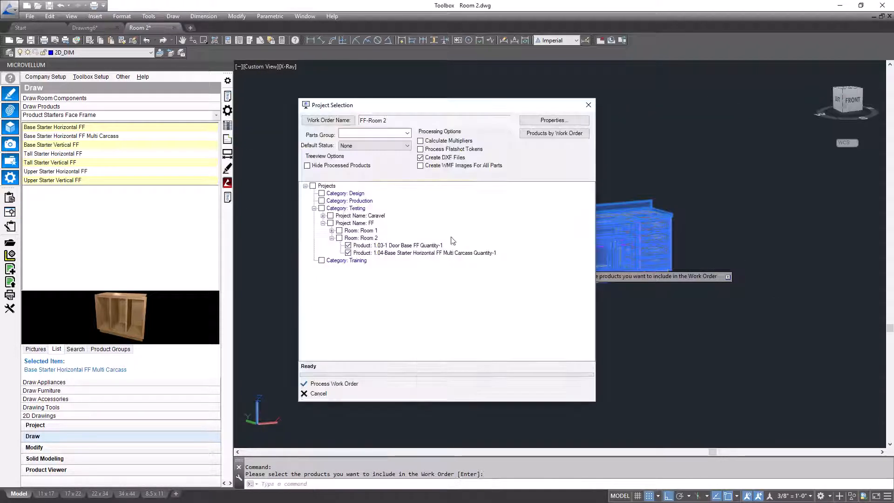
click(356, 388)
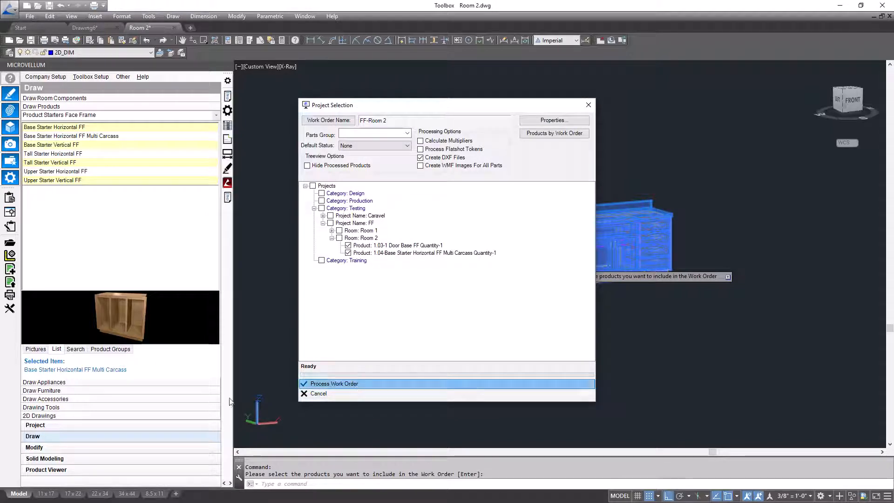
Review the work order's part list and highlight the .75 MDF door, drawer front and face frame parts
scroll(386, 251, down, 5)
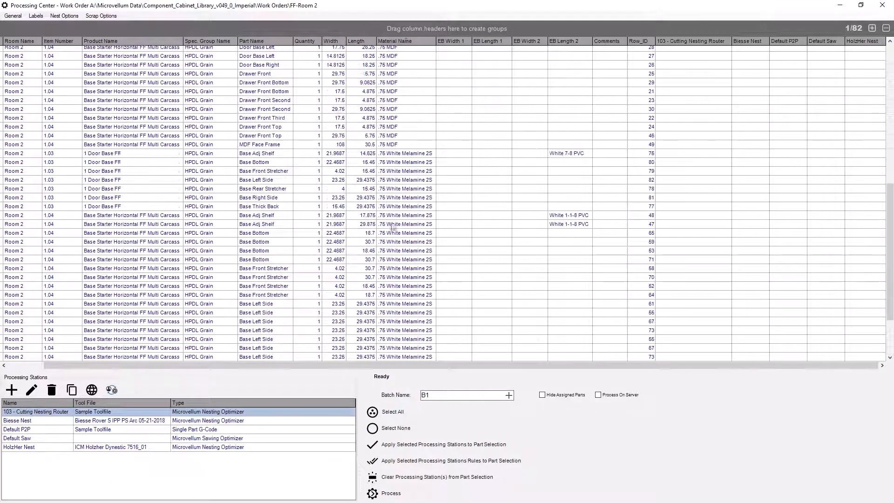
scroll(399, 197, up, 10)
scroll(399, 197, down, 8)
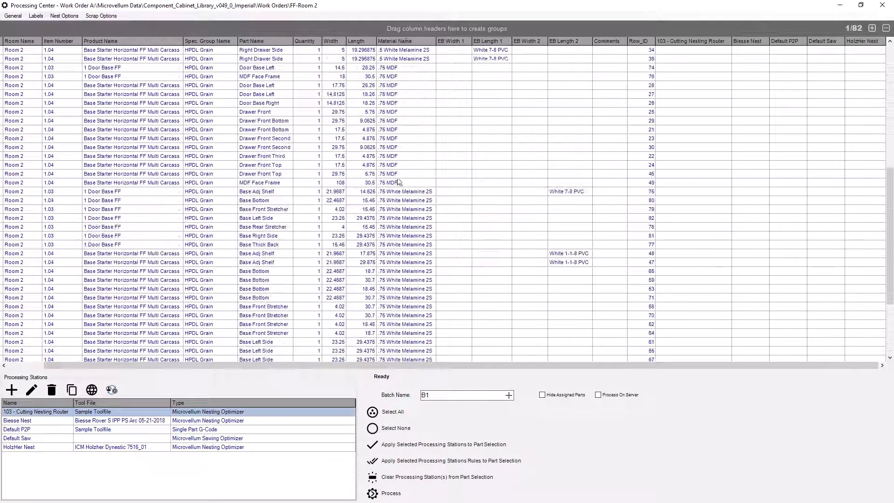
drag(406, 135, 411, 255)
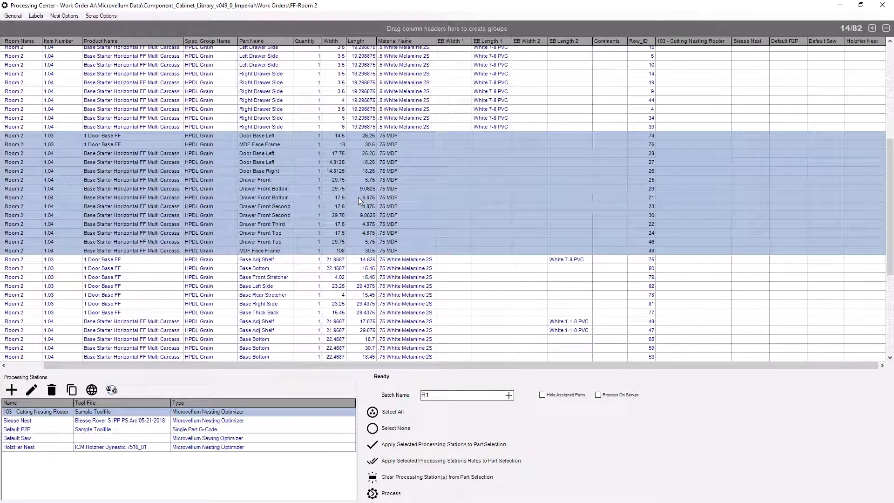
Assign all parts to the 103 - Cutting Nesting Router station and process batch B1
click(397, 413)
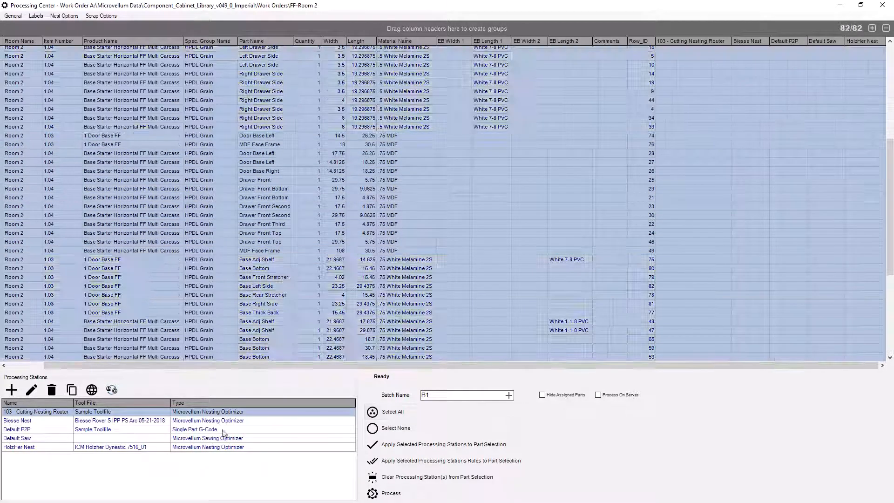
click(423, 445)
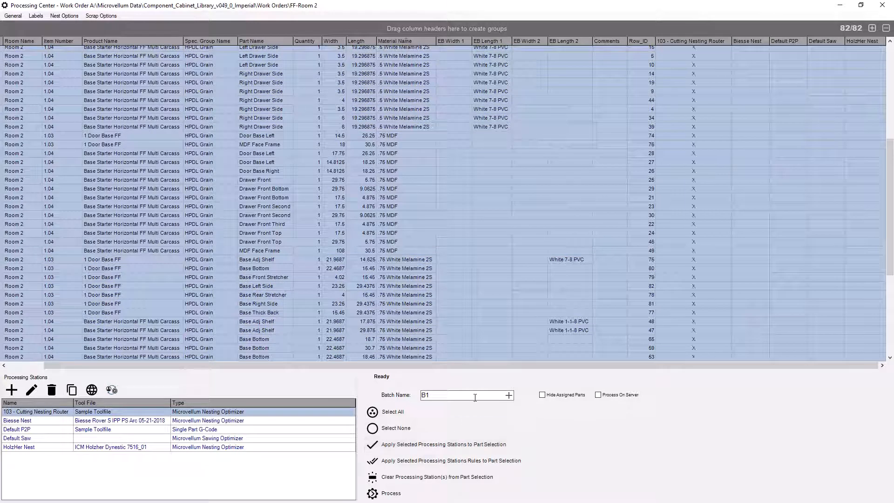
click(390, 493)
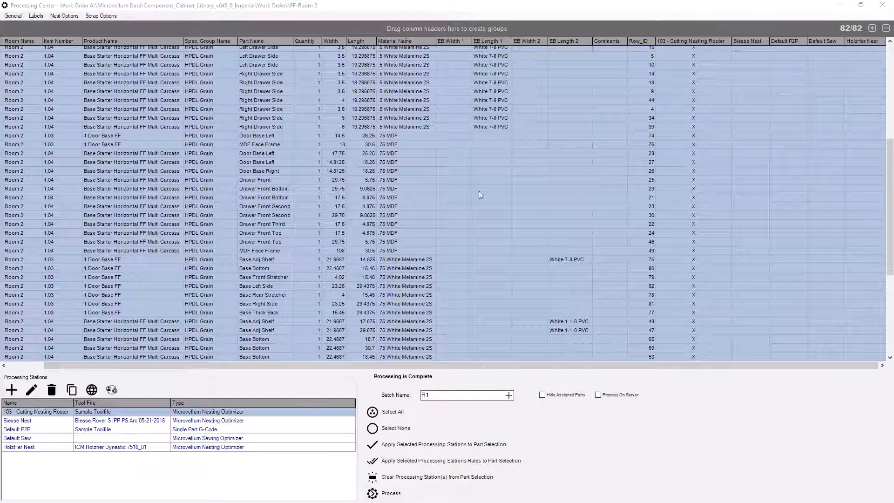
Open the Composite.DWG nest drawing from the 103 - Cutting Nesting Router folder of batch B1
click(82, 17)
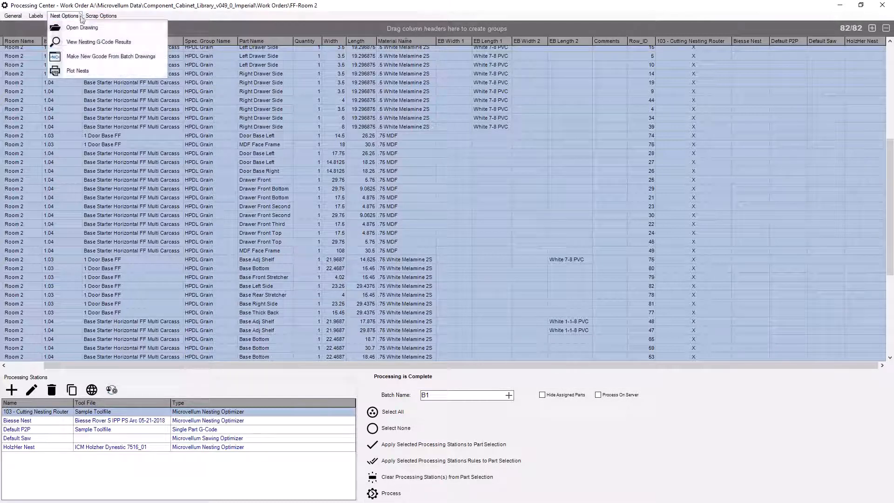
click(89, 25)
double_click(99, 75)
double_click(135, 76)
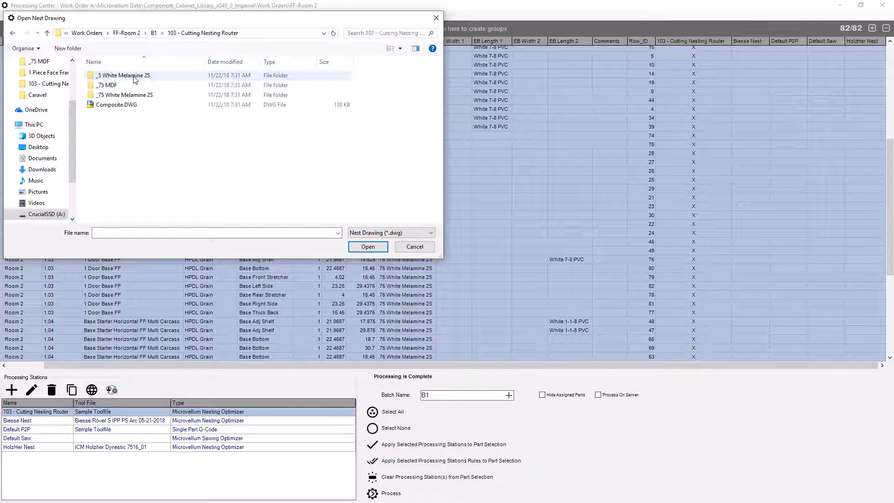
double_click(116, 108)
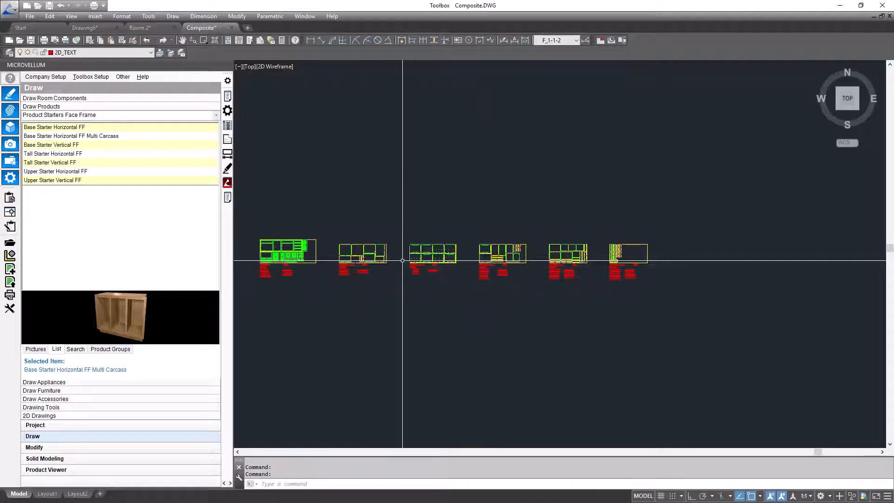
Examine the nested .75 MDF sheet with the face frames, doors and drawer fronts up close
scroll(401, 261, up, 5)
scroll(637, 268, up, 3)
middle_drag(430, 255, 754, 259)
middle_drag(395, 268, 830, 263)
scroll(457, 265, down, 2)
middle_drag(458, 265, 763, 294)
middle_drag(462, 284, 810, 273)
scroll(481, 271, up, 2)
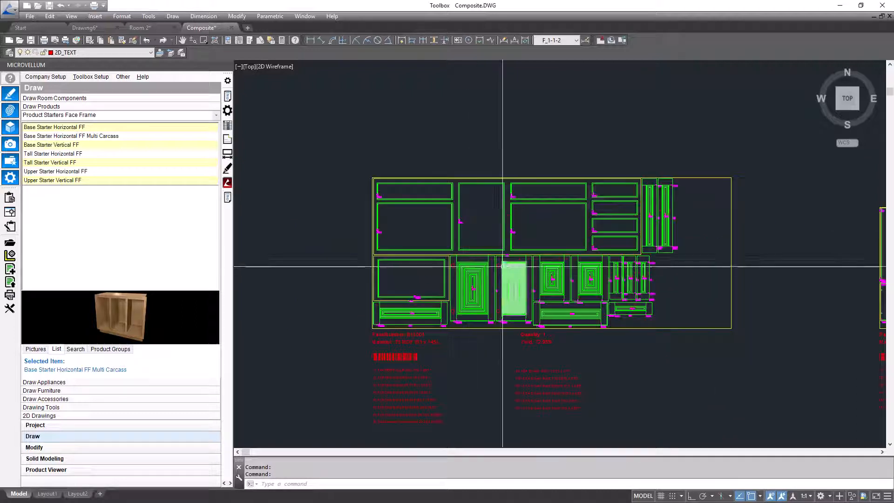
scroll(381, 312, up, 5)
scroll(375, 252, down, 2)
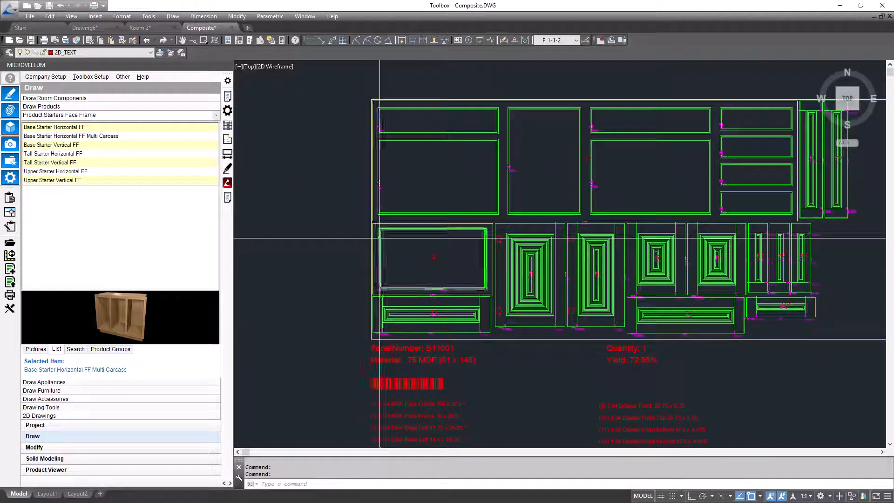
Select the border of the four-bay cabinet's one-piece MDF face frame and inspect its nested openings
key(Escape)
click(373, 116)
middle_drag(668, 115, 513, 137)
scroll(593, 128, up, 1)
scroll(584, 264, down, 1)
middle_drag(574, 280, 608, 212)
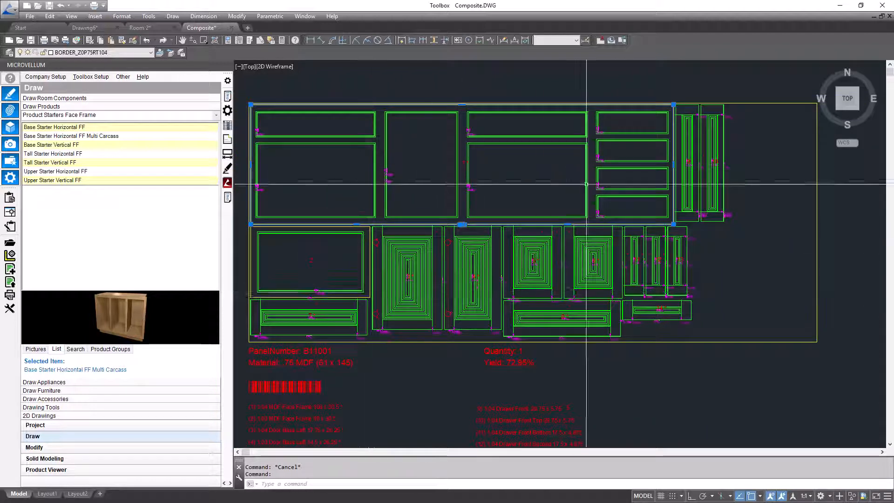